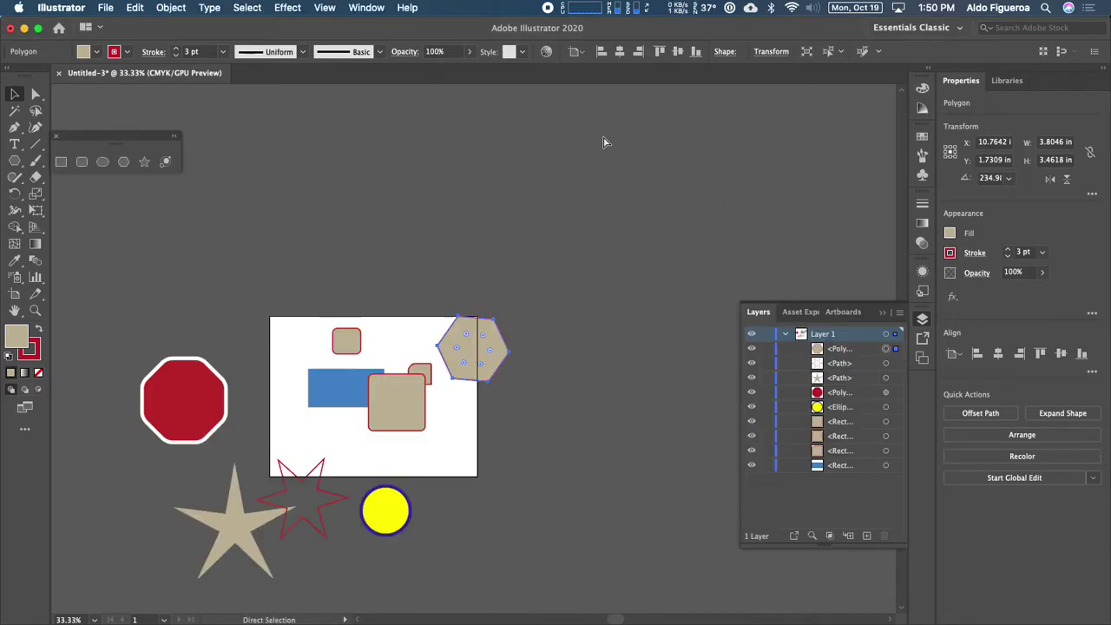
- Examine the full canvas area around the artboard, then return to a close view of the shapes
key(super+minus)
key(super+minus)
key(super+minus)
key(super+minus)
key(super+minus)
key(super+minus)
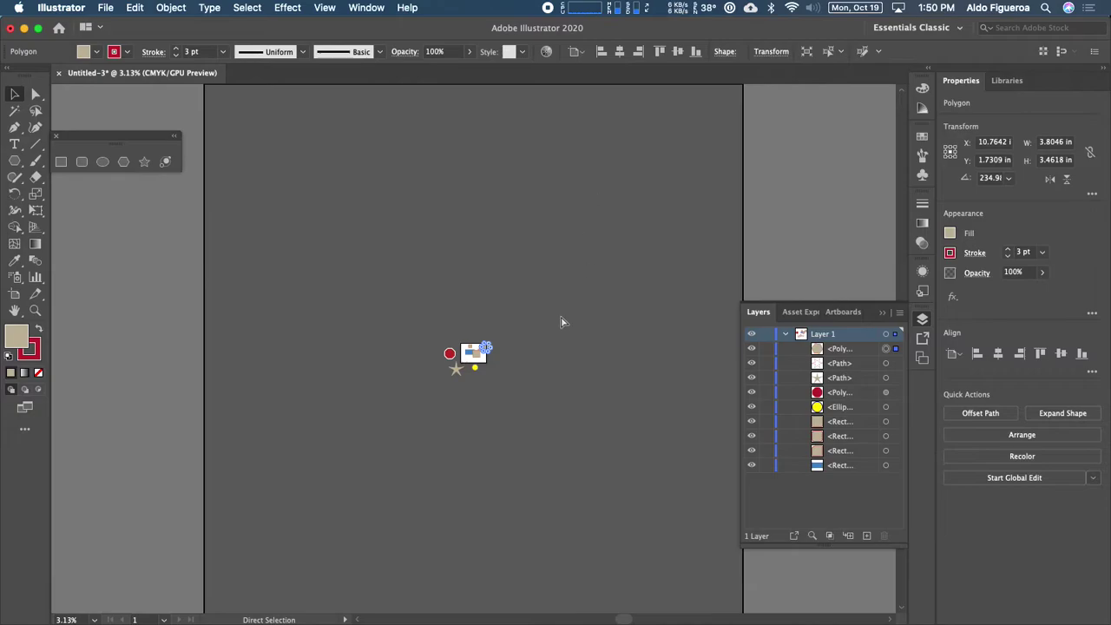
key(super+equal)
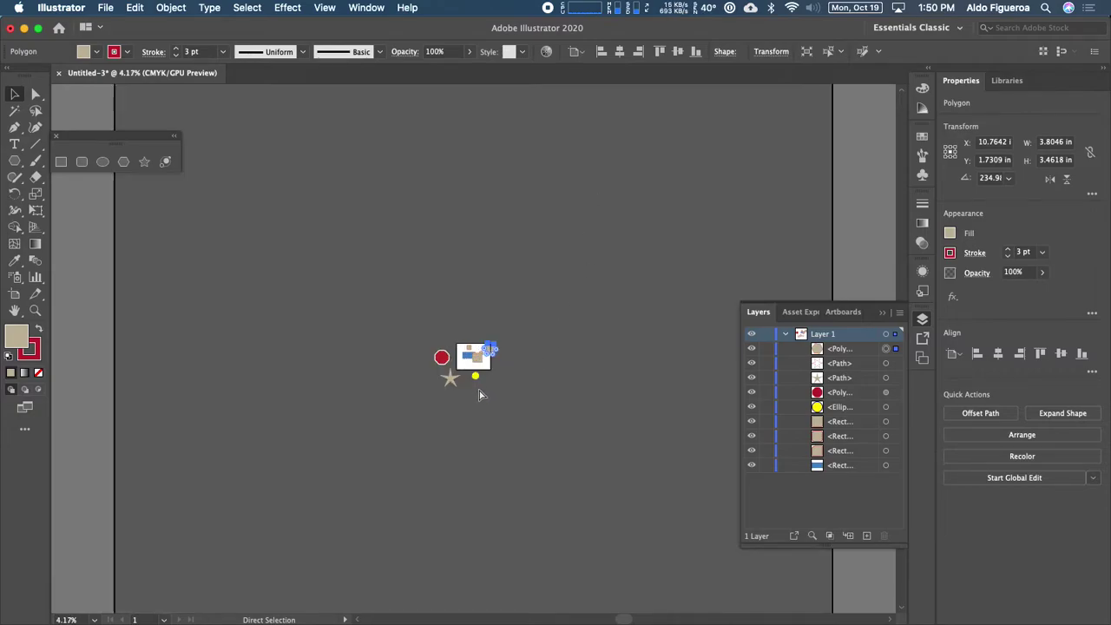
key(super+equal)
key(super+equal)
key(super+equal)
key(super+equal)
key(super+equal)
drag(409, 390, 564, 223)
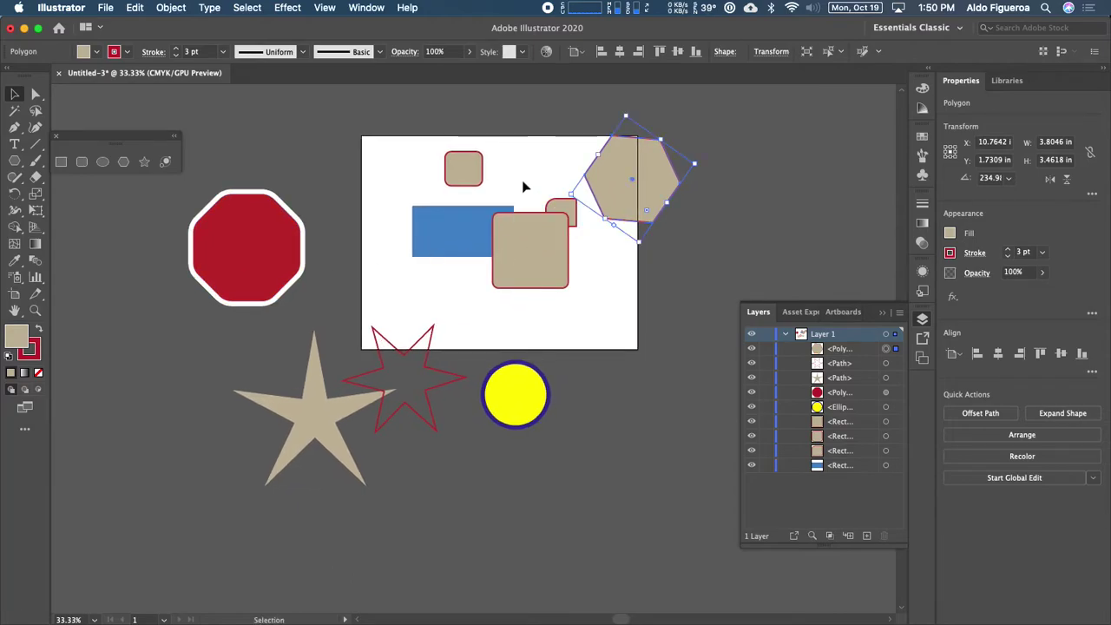
- Move the hexagon inside the artboard's lower-right corner and gather the octagon, both stars and yellow circle closer around the artboard
click(695, 217)
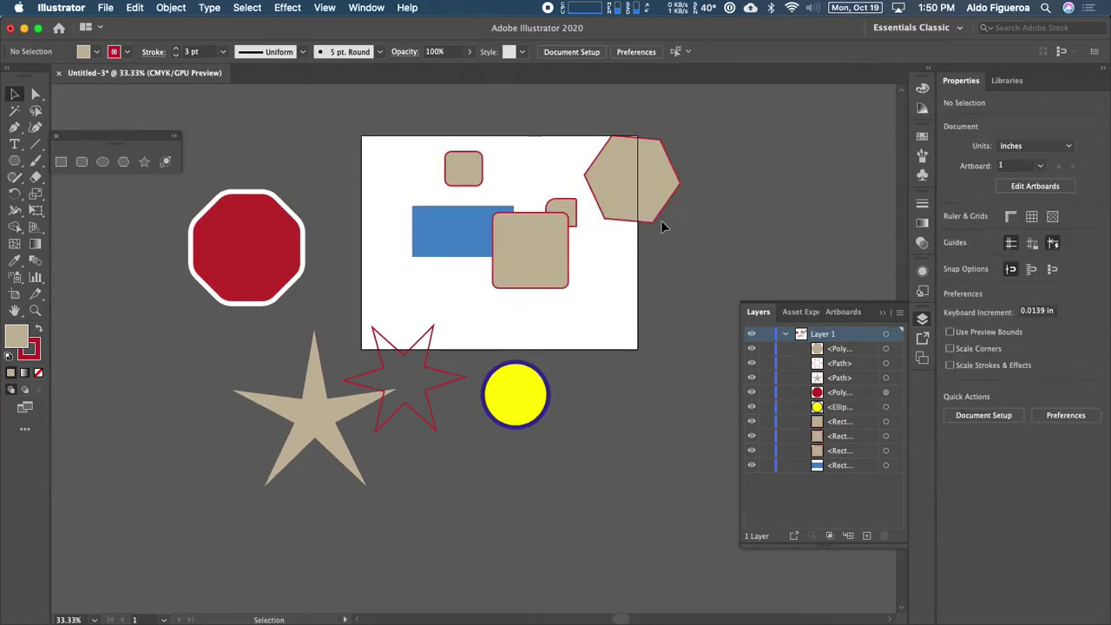
drag(623, 200, 580, 327)
drag(230, 238, 296, 213)
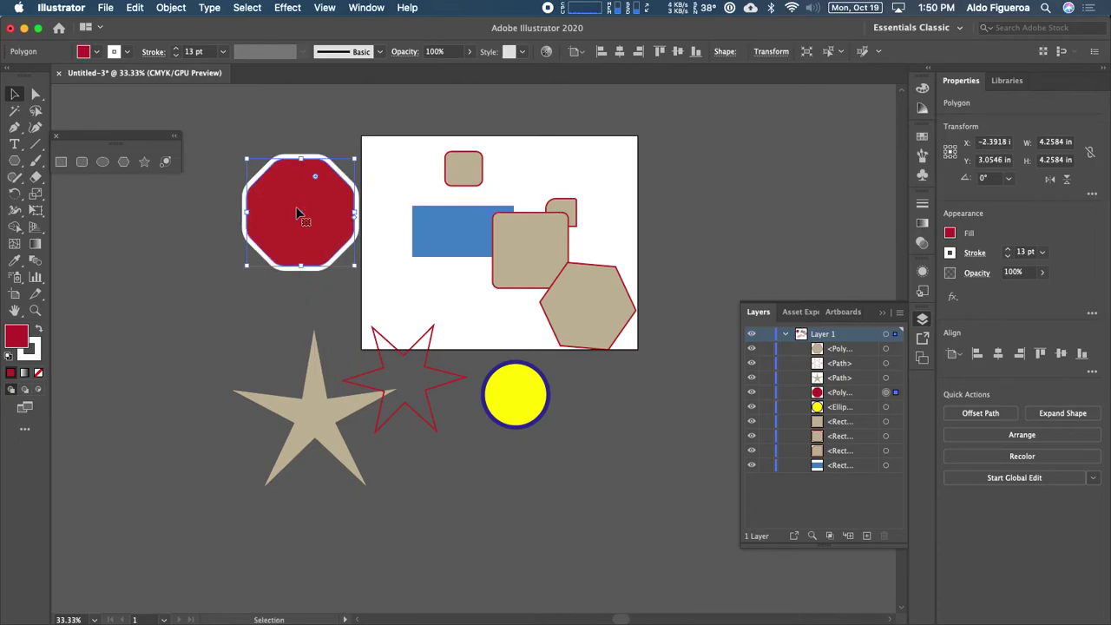
drag(305, 415, 331, 294)
mouse_move(387, 413)
mouse_down()
mouse_move(373, 366)
mouse_move(387, 371)
mouse_up()
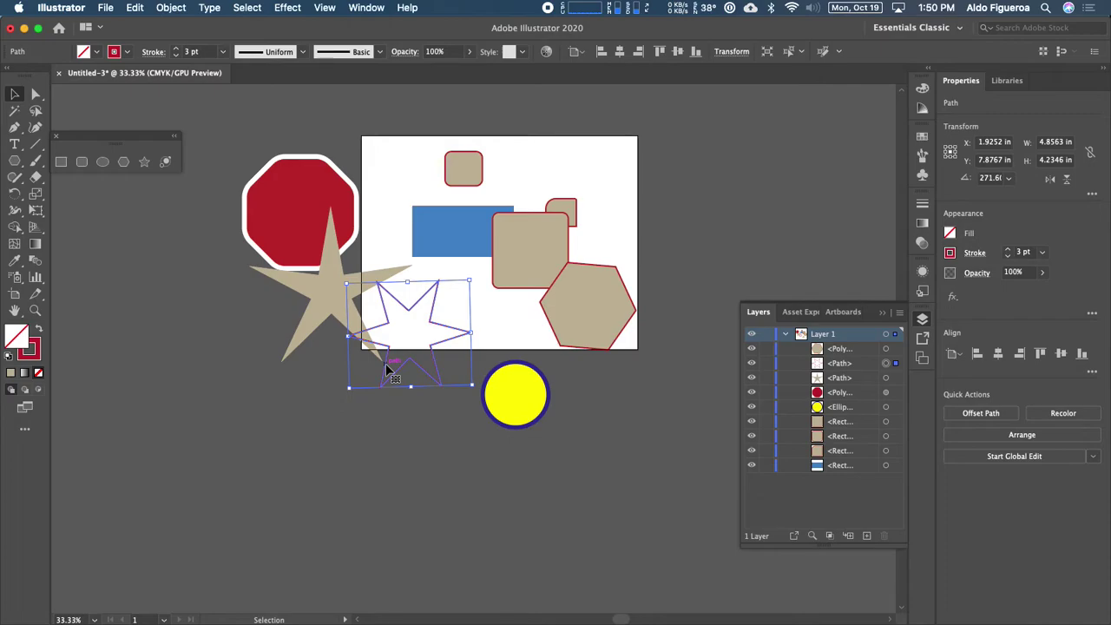
mouse_move(530, 406)
mouse_down()
mouse_move(520, 351)
mouse_move(521, 408)
mouse_up()
drag(276, 212, 268, 205)
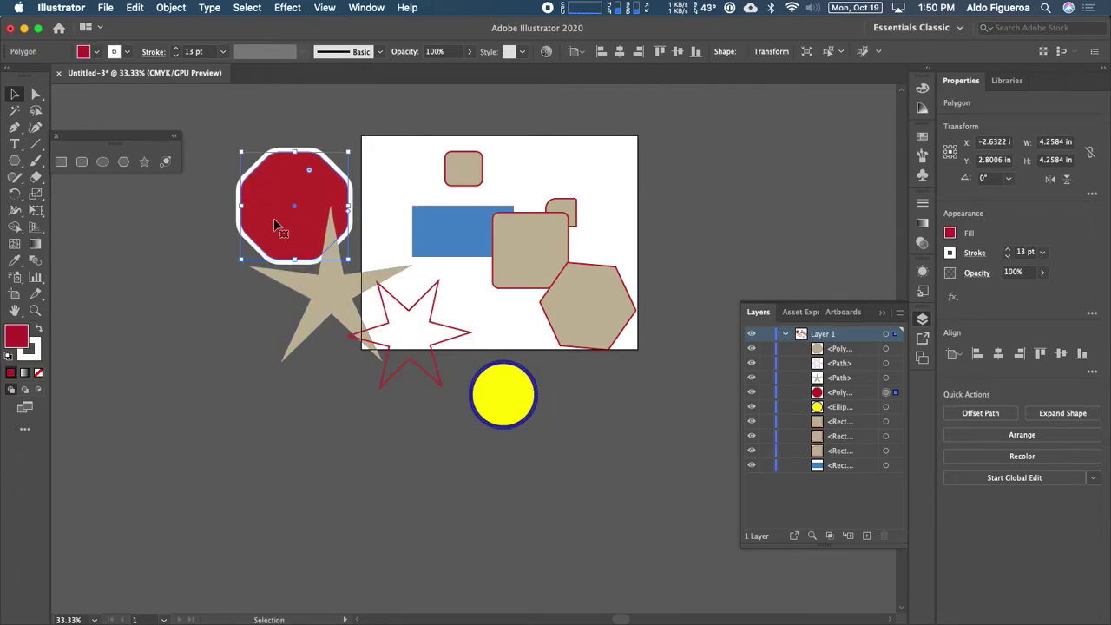
- Move the hexagon off the artboard's right side, the large rounded square across its bottom edge, and the small overlapping rectangle beyond its top-right corner
drag(583, 295, 699, 255)
drag(537, 270, 599, 376)
drag(563, 214, 660, 124)
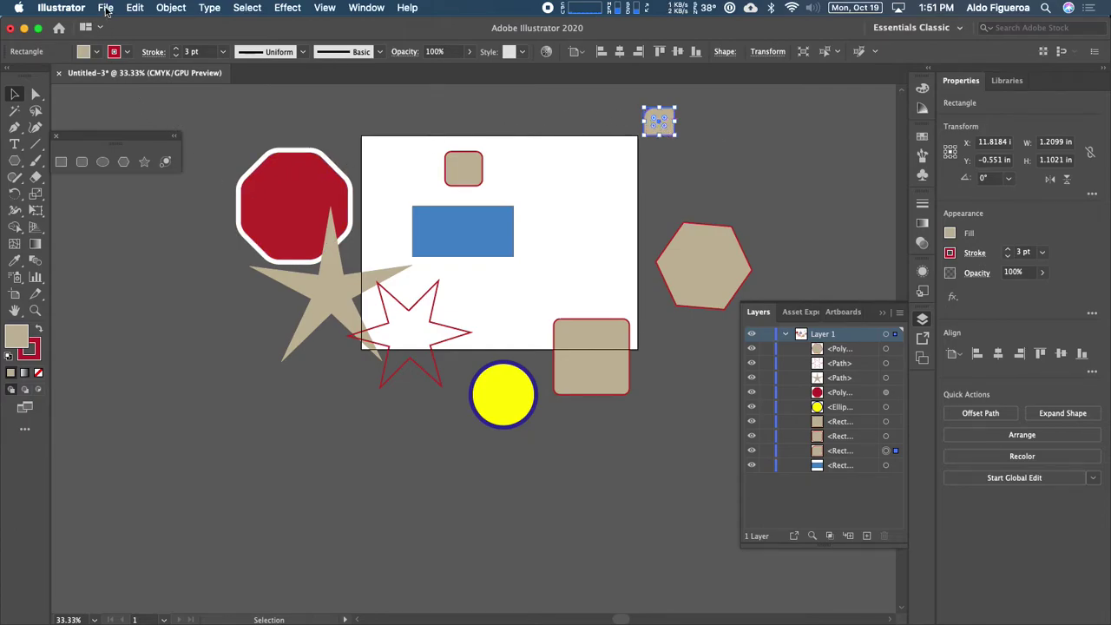
- Start saving the document and enlarge the expanded save dialog so its folder browser is roomier
click(105, 8)
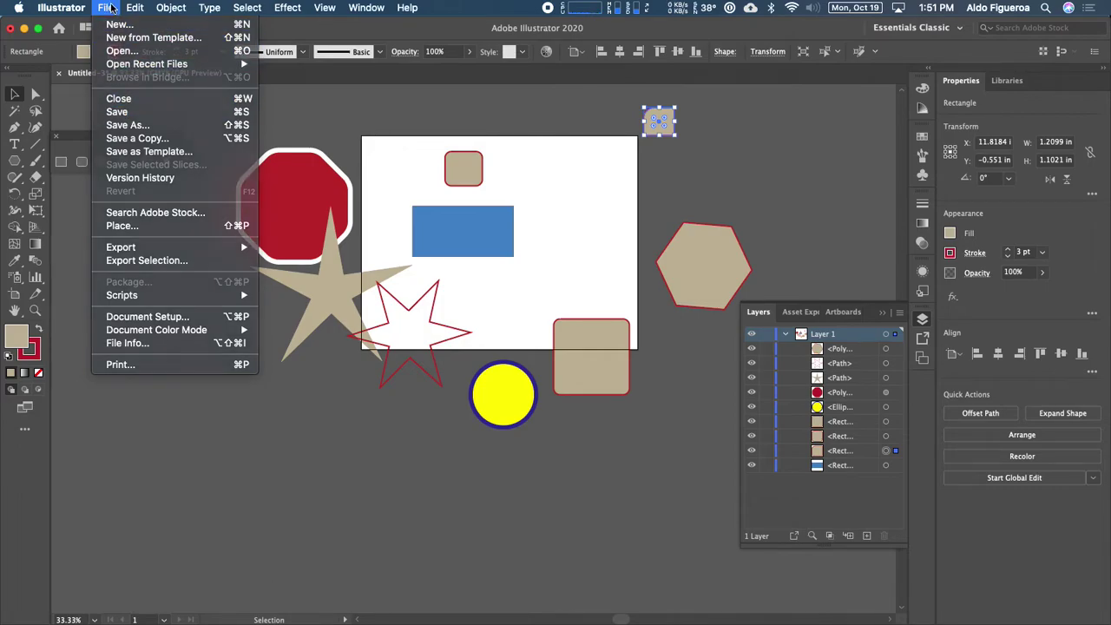
click(106, 9)
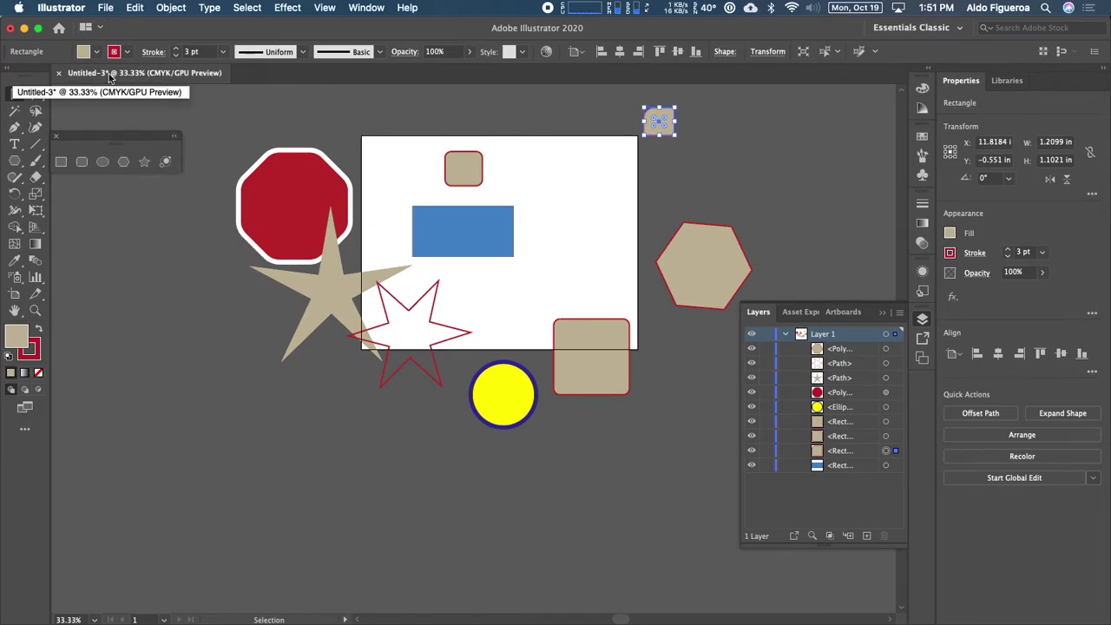
click(105, 8)
click(108, 9)
click(106, 8)
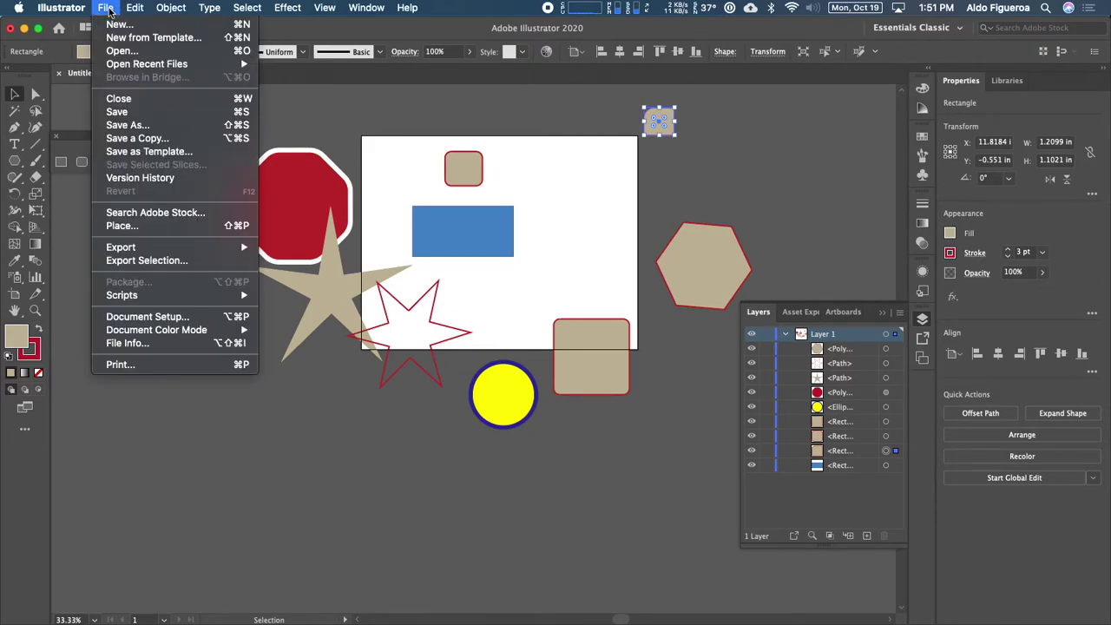
click(158, 113)
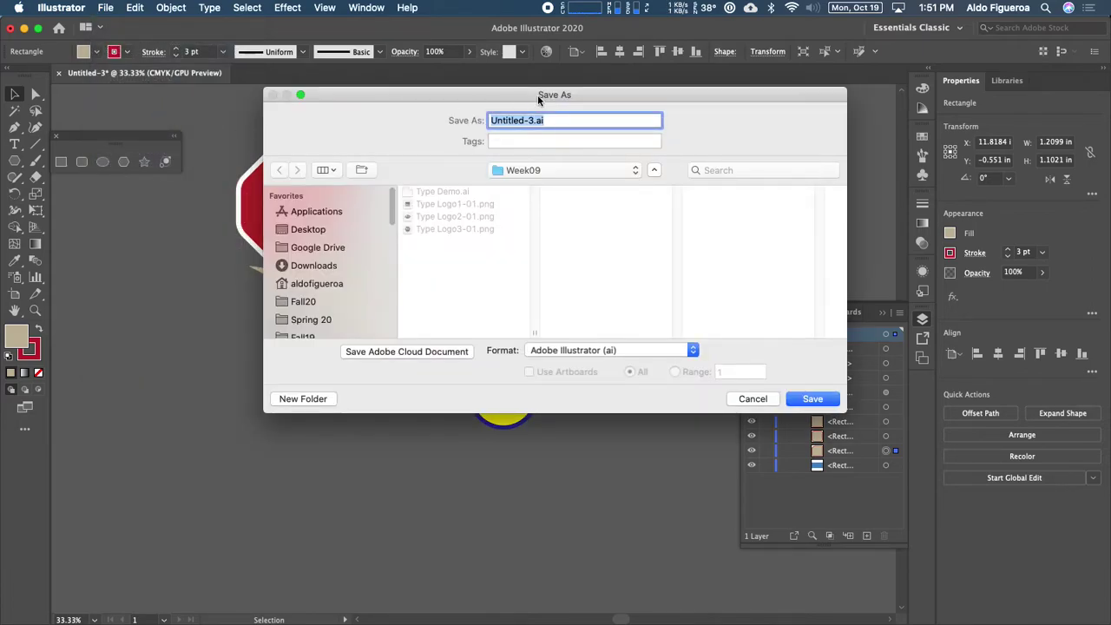
drag(654, 96, 587, 82)
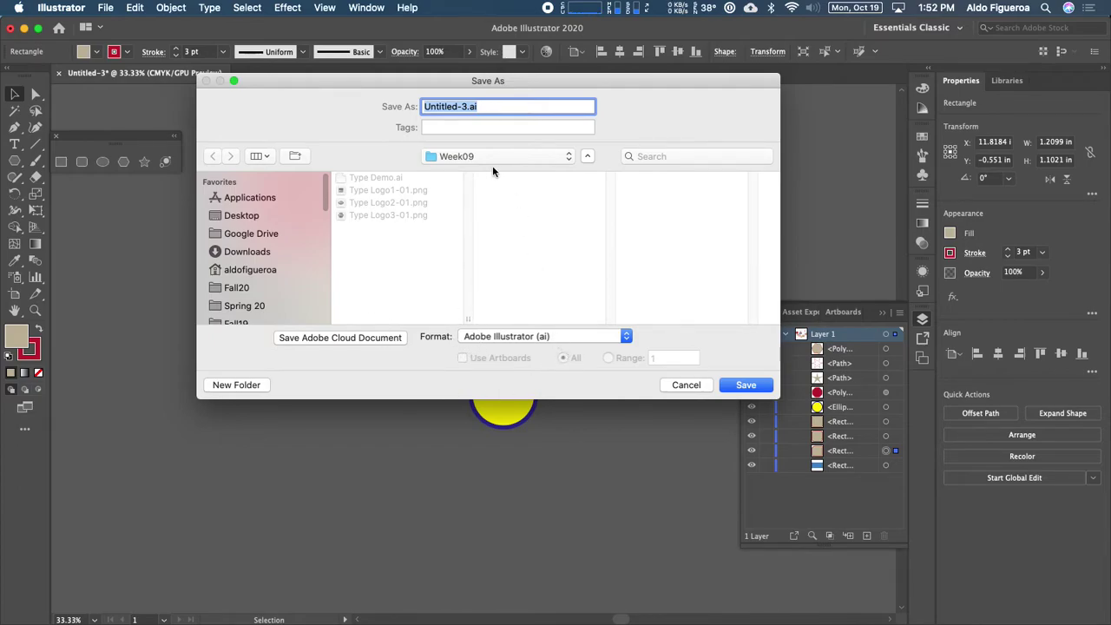
drag(610, 76, 633, 59)
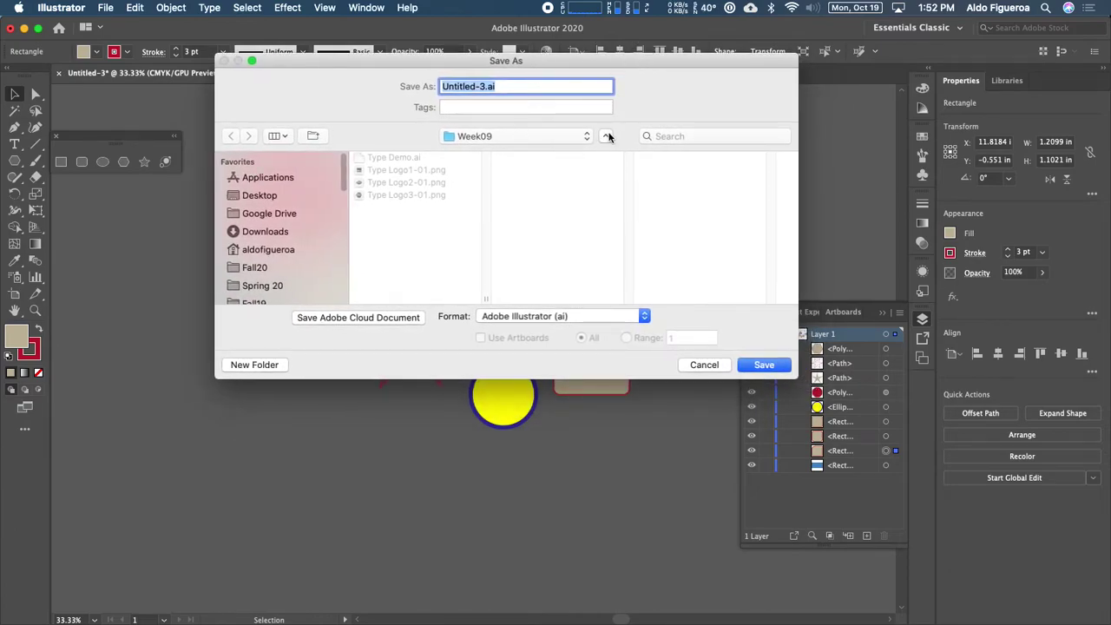
click(610, 136)
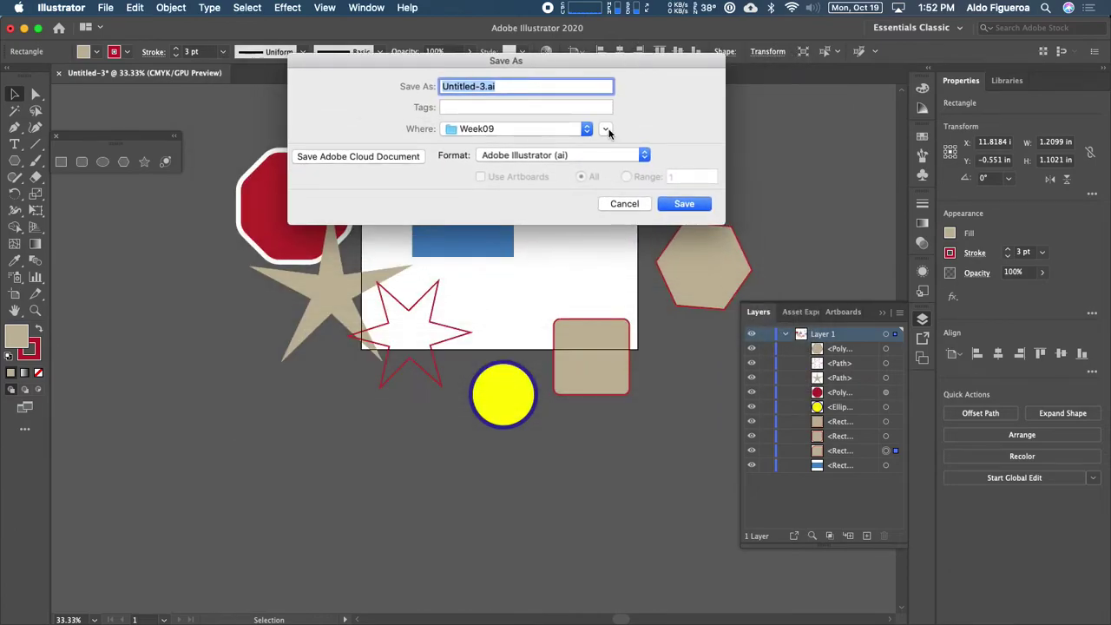
click(607, 131)
drag(798, 379, 818, 453)
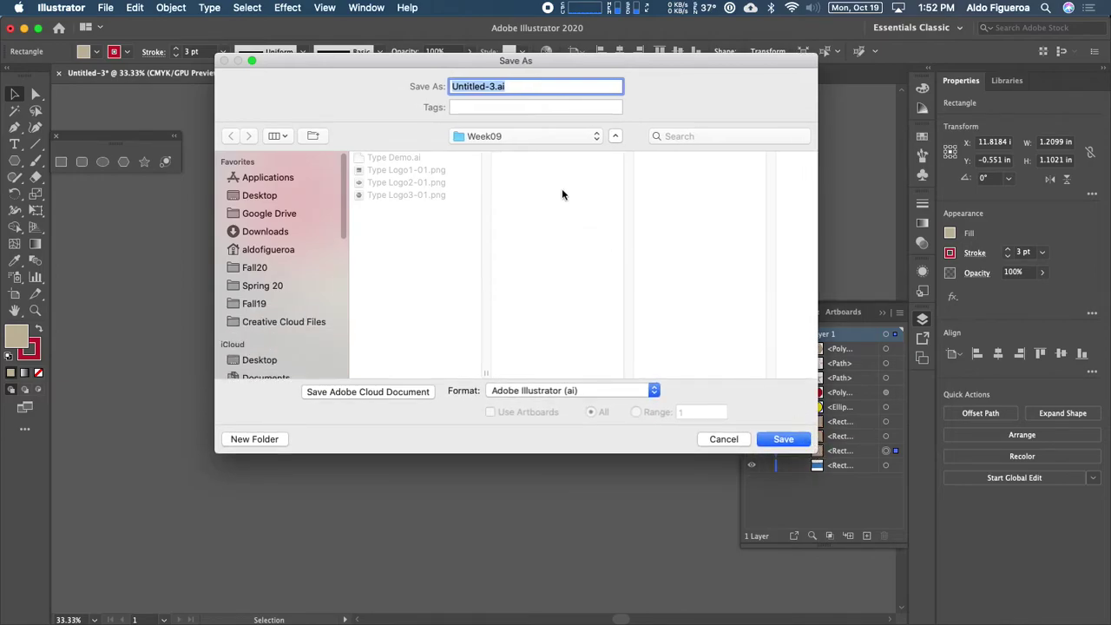
- Keep Week09 as the save location and name the file Illustrator Demo.ai
click(494, 136)
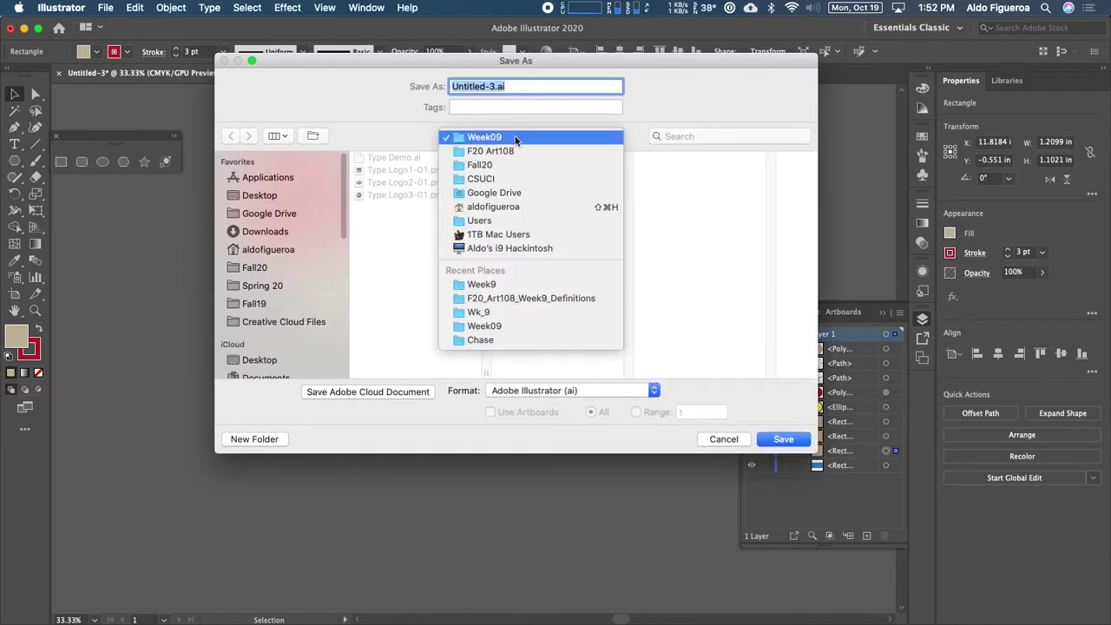
click(515, 139)
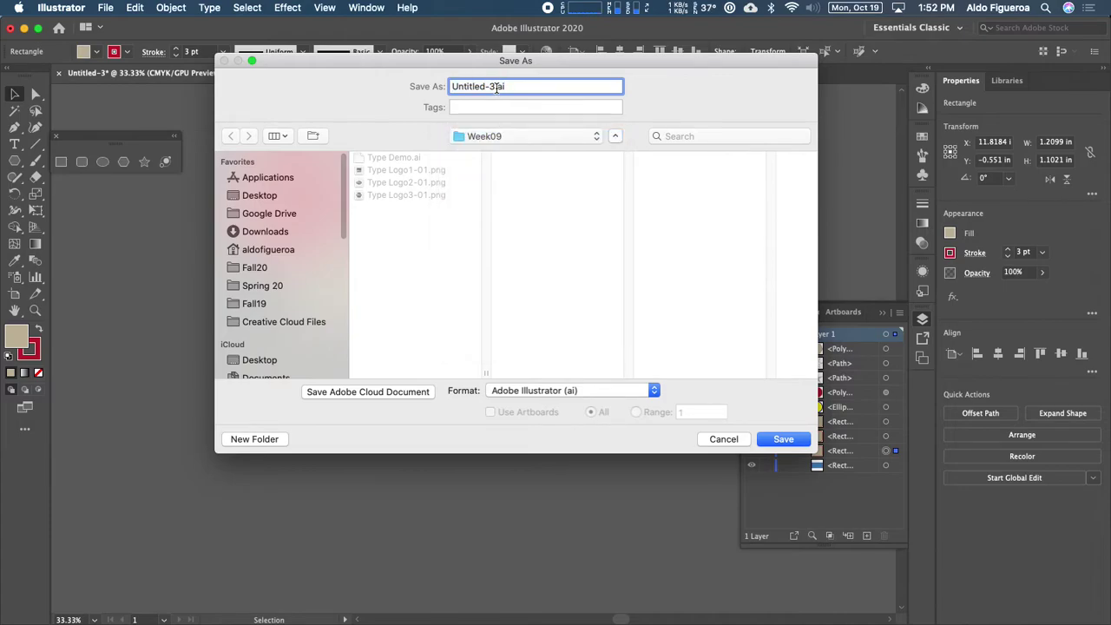
drag(493, 87, 437, 90)
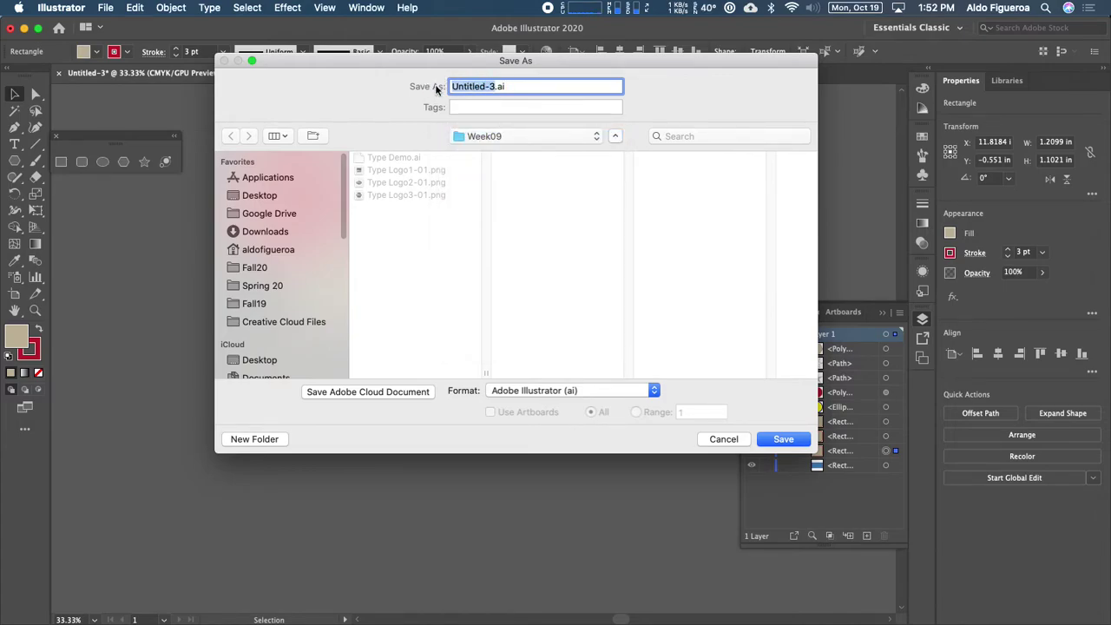
text(Illustr)
text(ator)
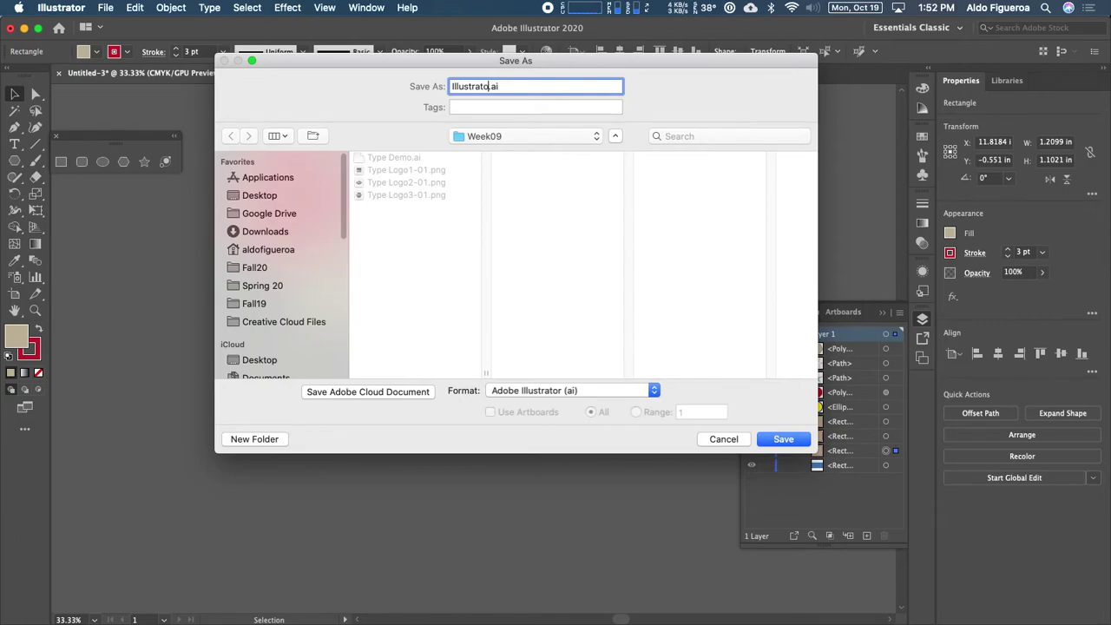
text( Demo)
- Keep the Adobe Illustrator (ai) format and submit the file for saving
click(588, 396)
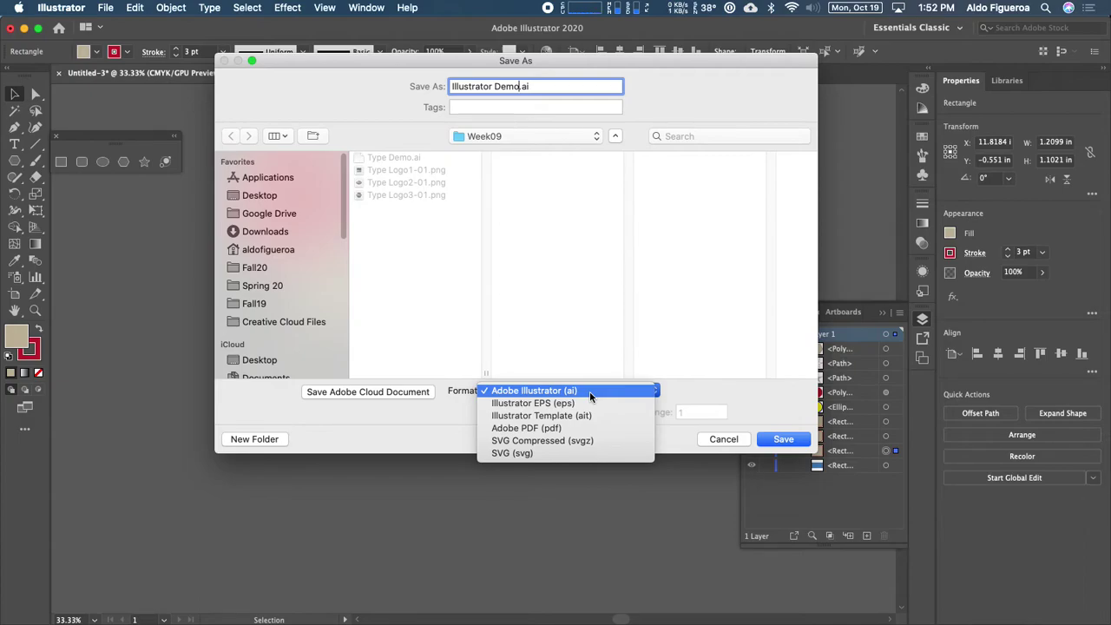
click(590, 392)
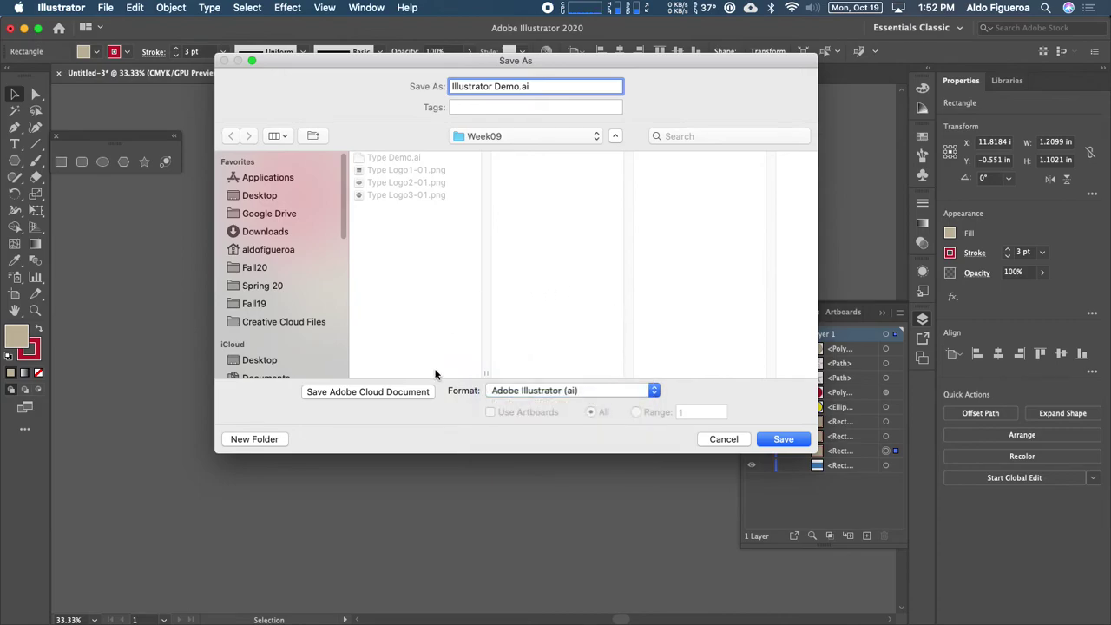
click(789, 446)
- Review the legacy version choices, keep Illustrator 2020 as the file version, and accept the Illustrator save options
drag(843, 217, 455, 40)
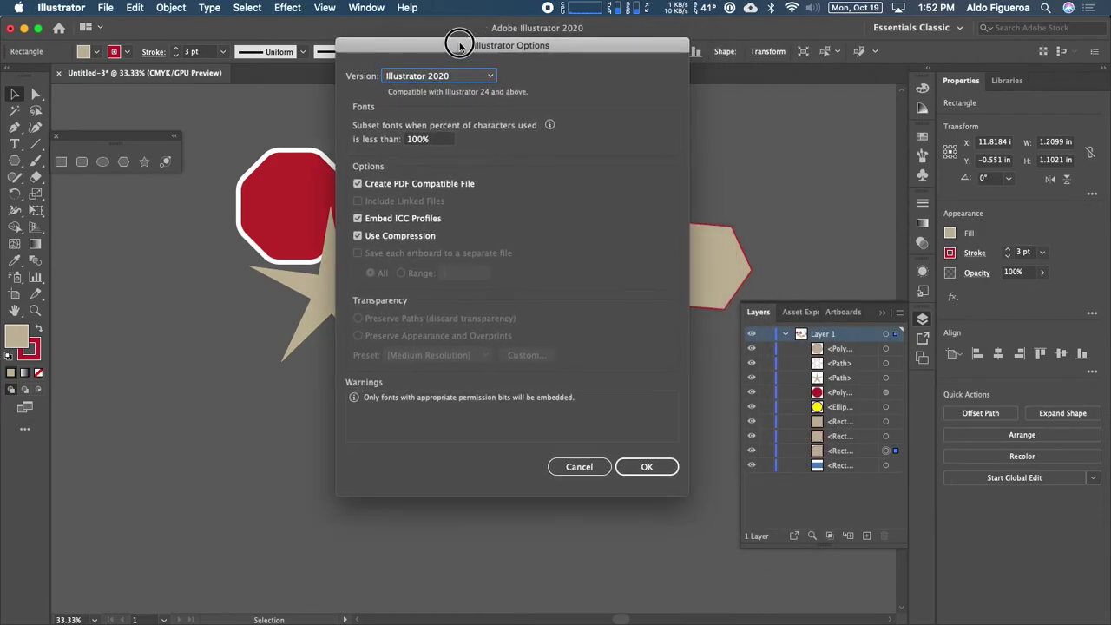
click(490, 79)
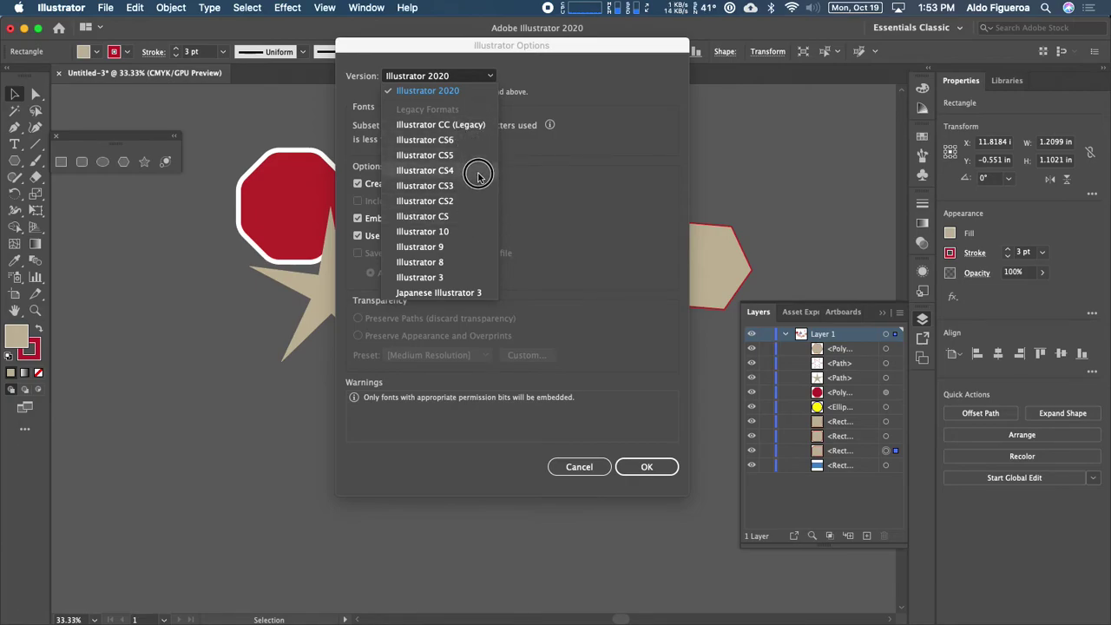
click(487, 91)
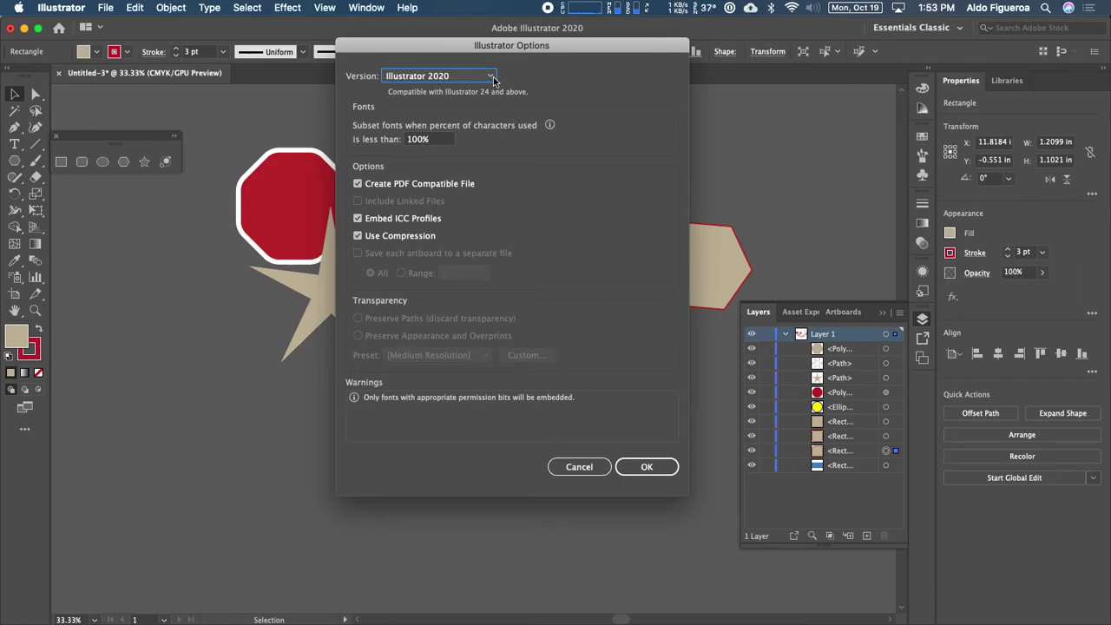
click(491, 77)
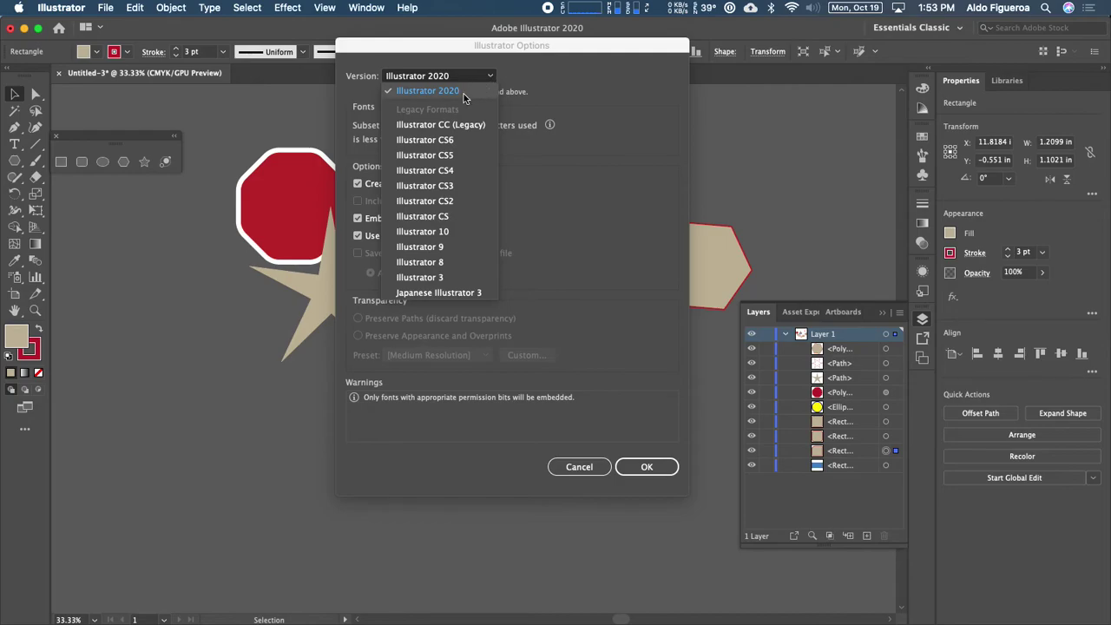
click(464, 94)
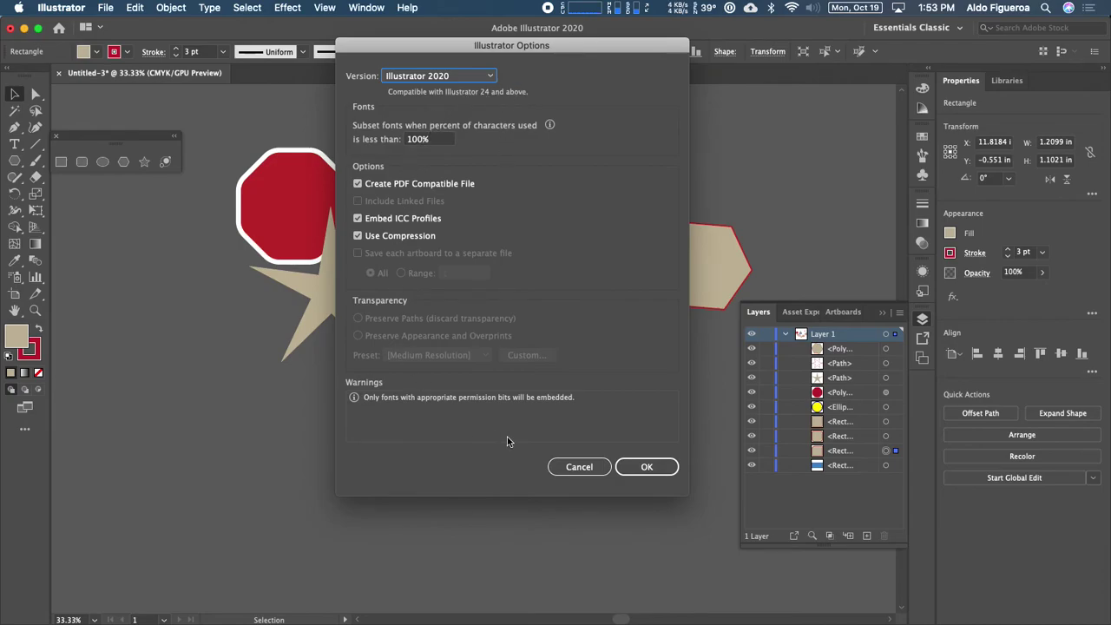
click(658, 469)
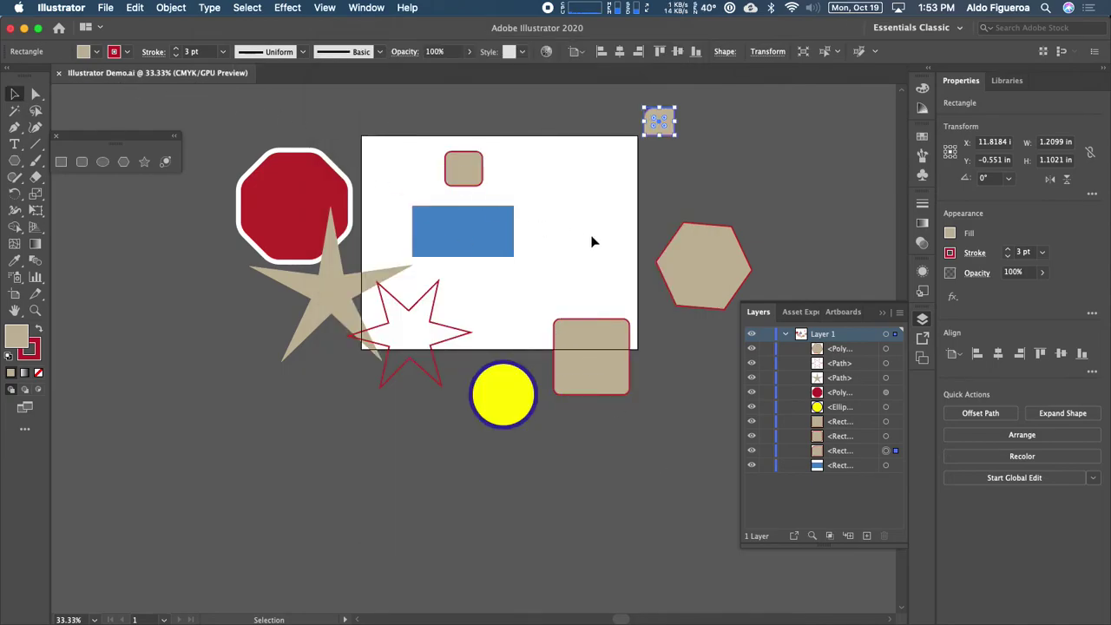
- Move the hexagon onto the artboard's right edge and draw an ellipse about 2.7 by 3.2 in across the top edge
drag(596, 168, 585, 226)
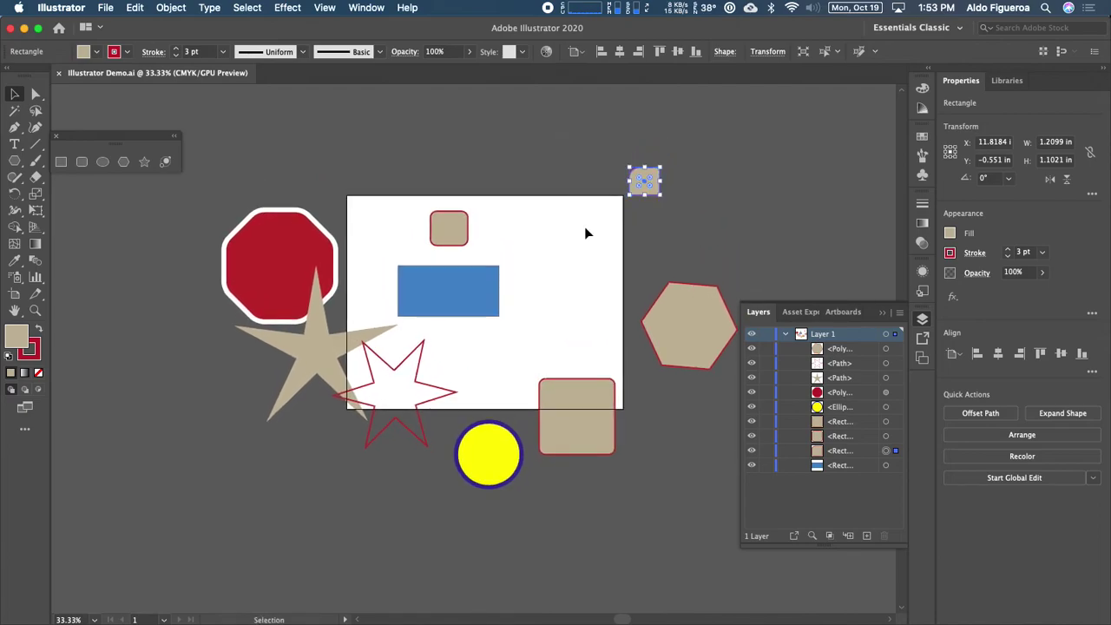
drag(700, 330, 600, 278)
click(102, 161)
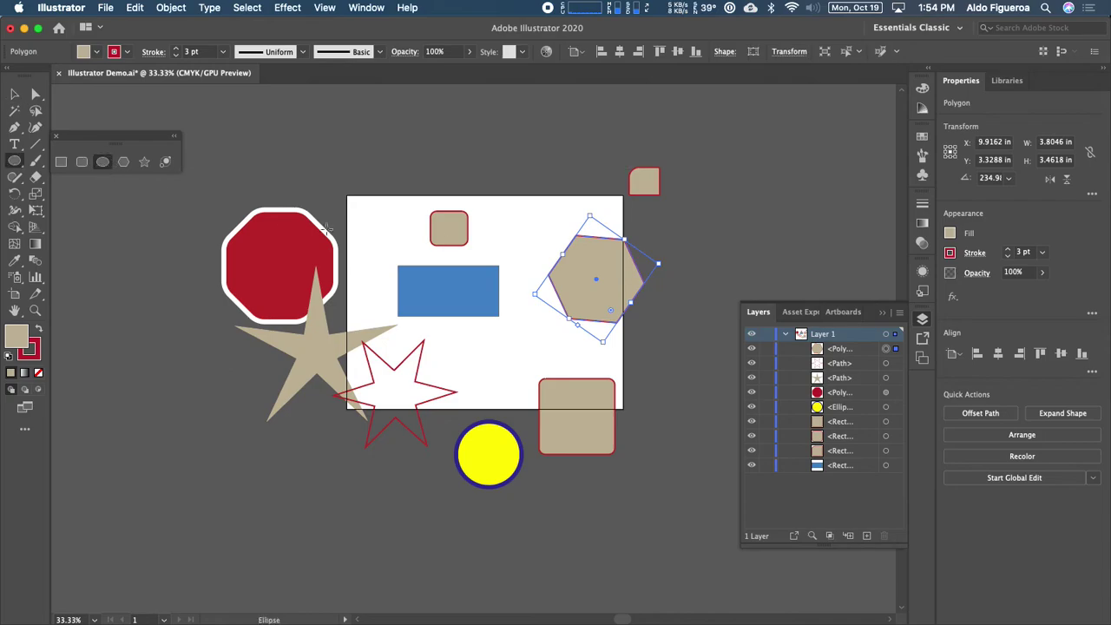
mouse_move(518, 140)
mouse_down()
mouse_move(539, 199)
mouse_move(584, 224)
mouse_move(561, 245)
mouse_up()
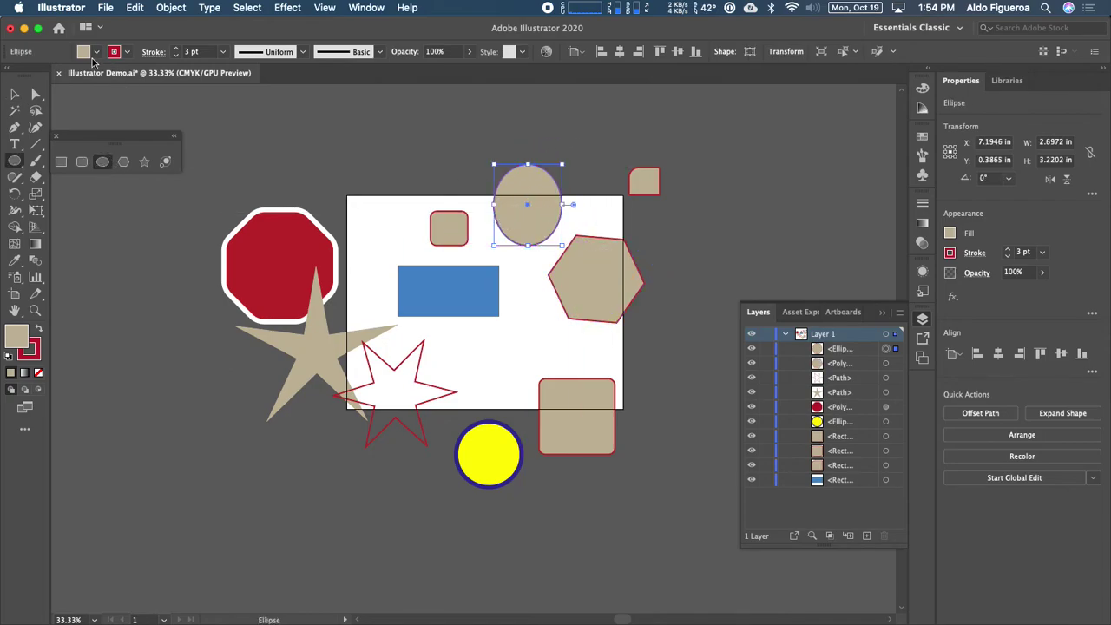
- Fill the new ellipse with the bright cyan-blue swatch
click(97, 53)
click(76, 76)
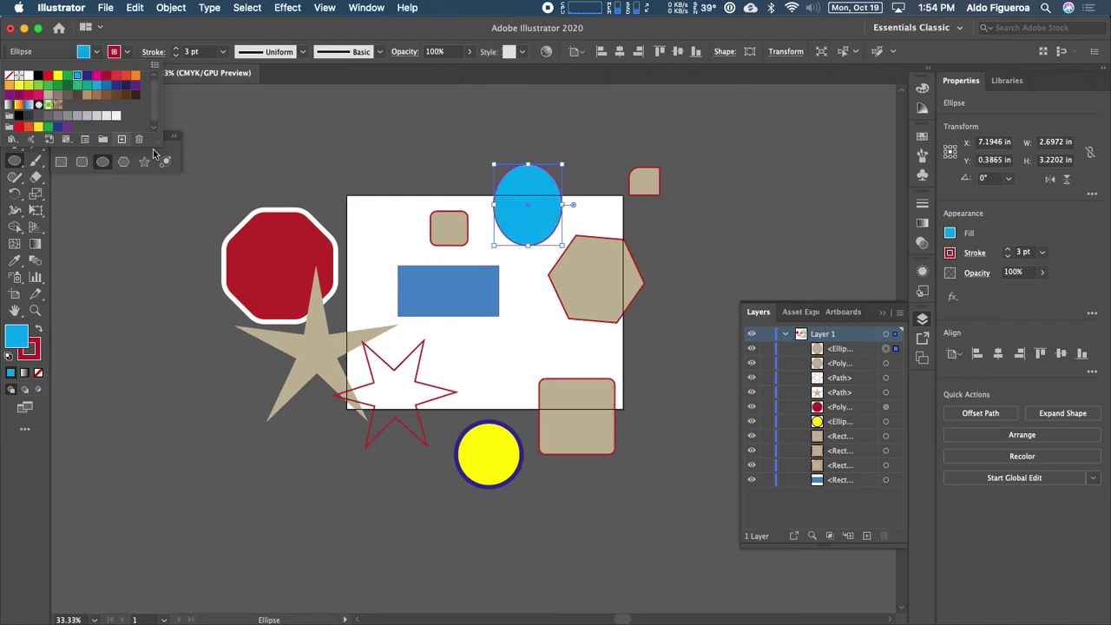
click(347, 162)
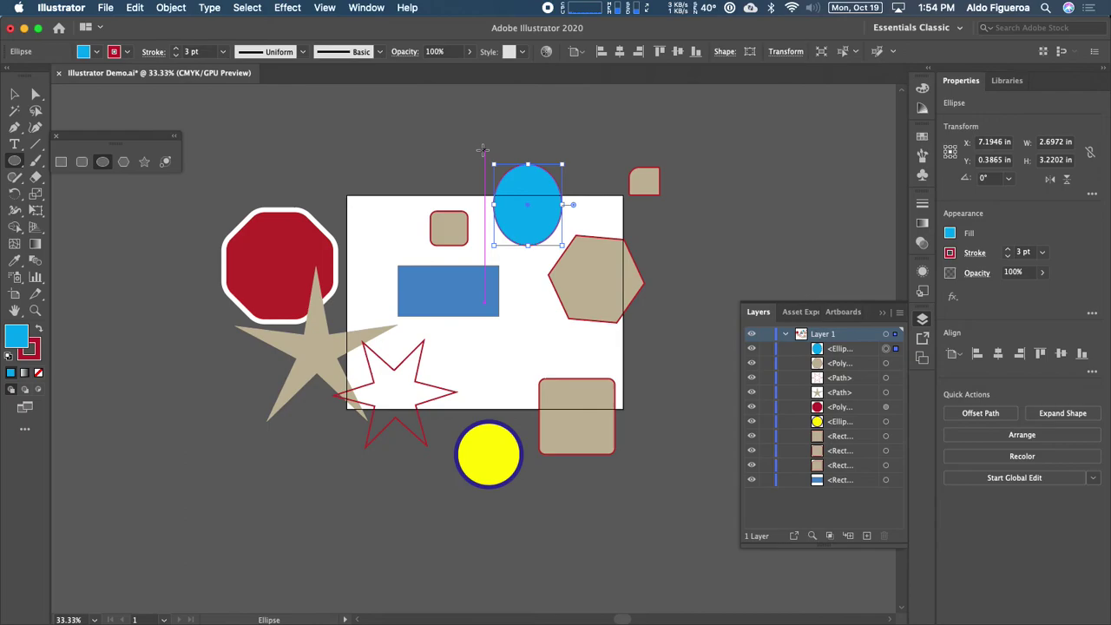
- Save the latest changes to Illustrator Demo.ai
click(108, 8)
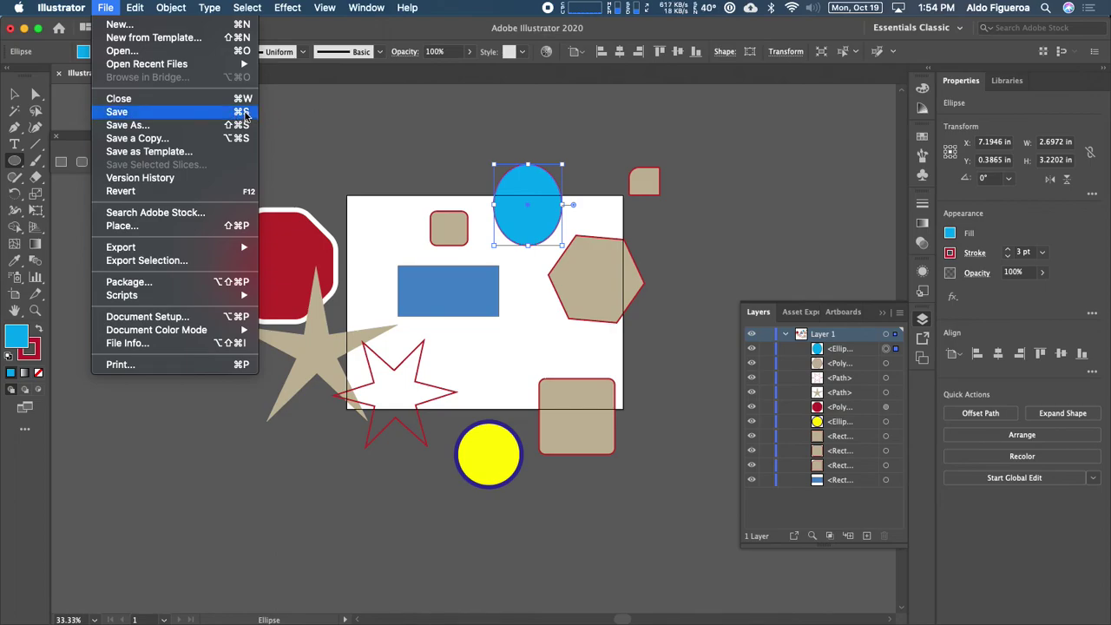
click(303, 116)
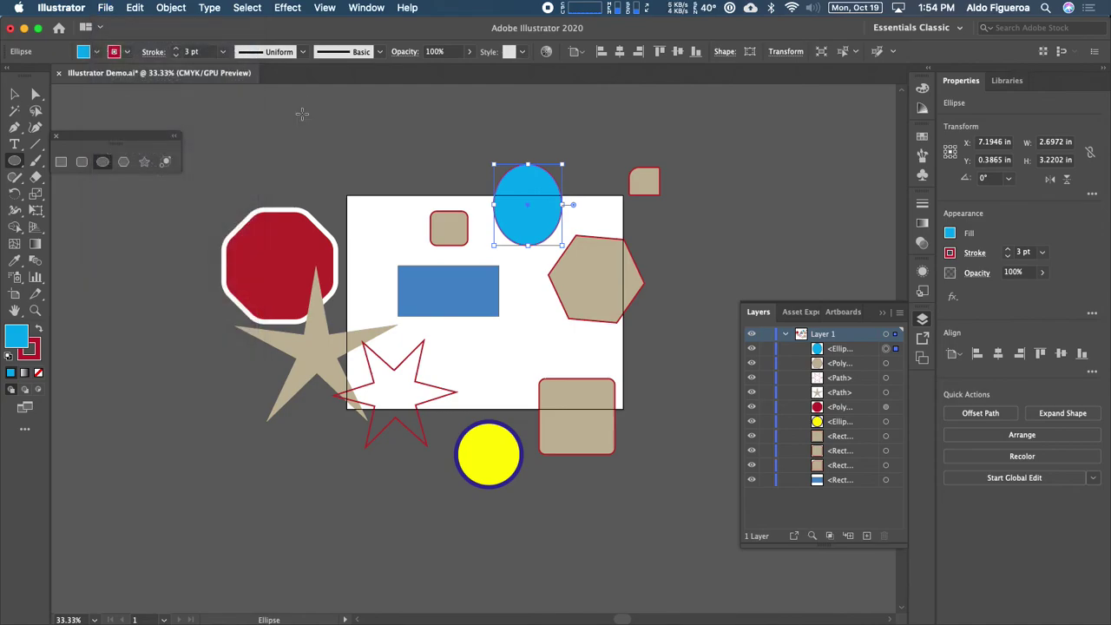
key(super+s)
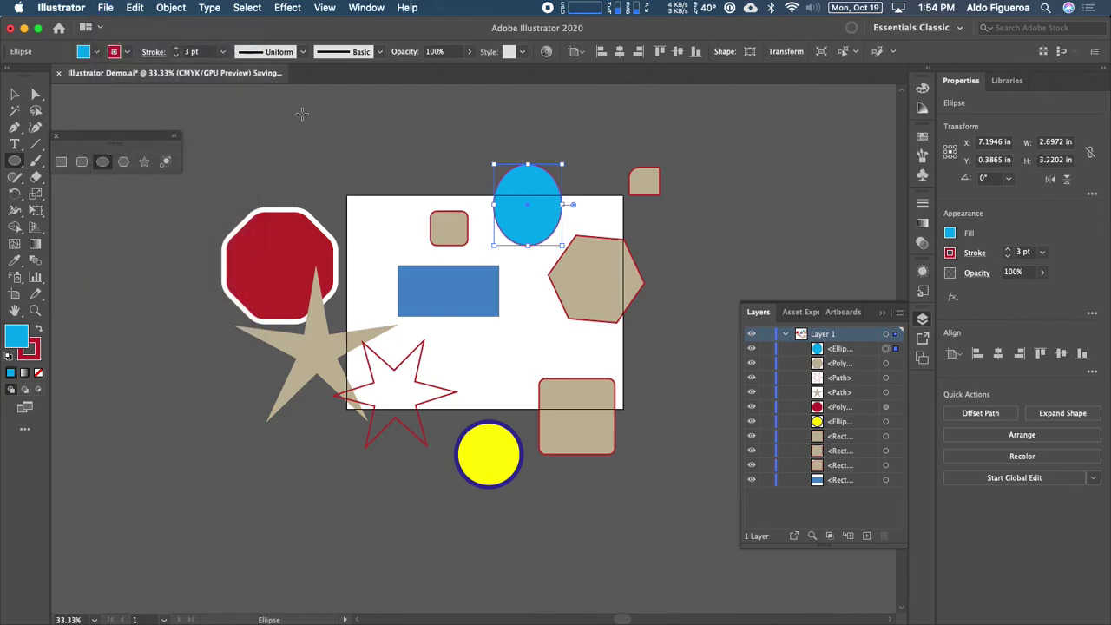